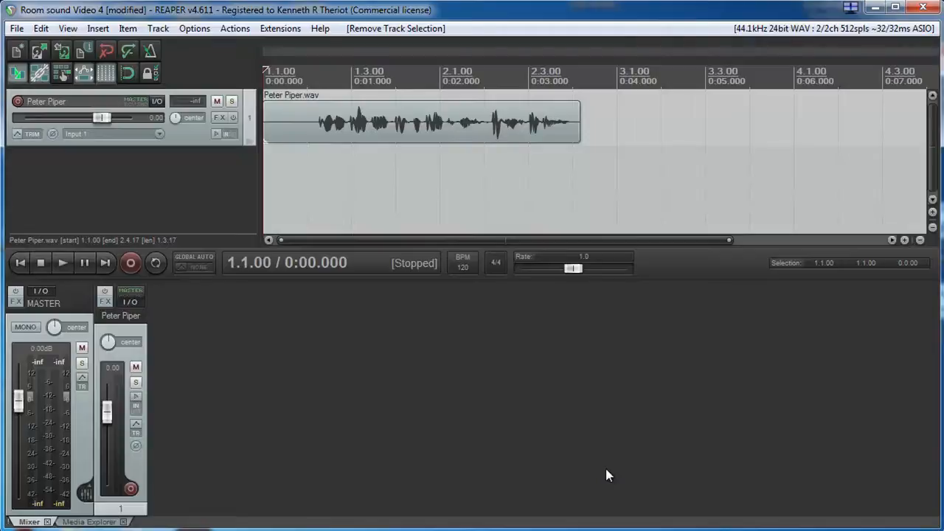
- Audition the vocal, then lower the volume of the small split piece near 1.2.00
click(63, 262)
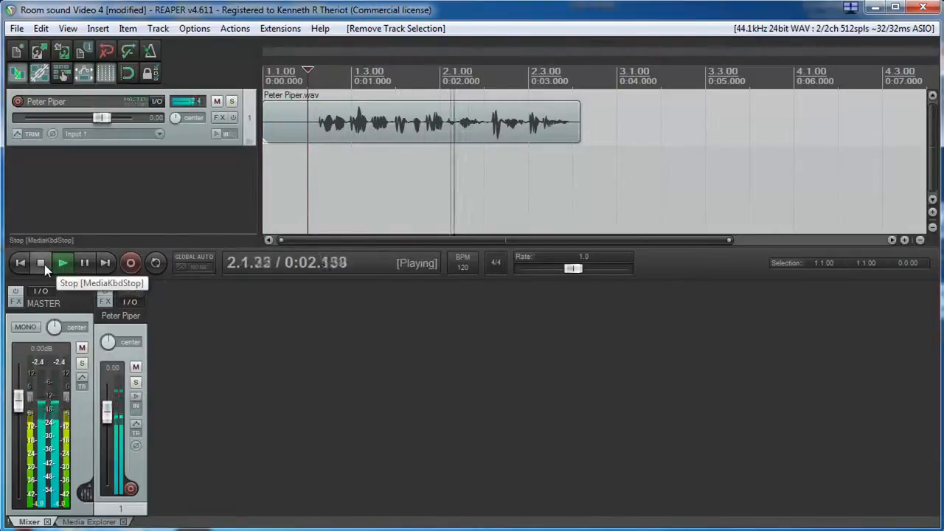
click(43, 262)
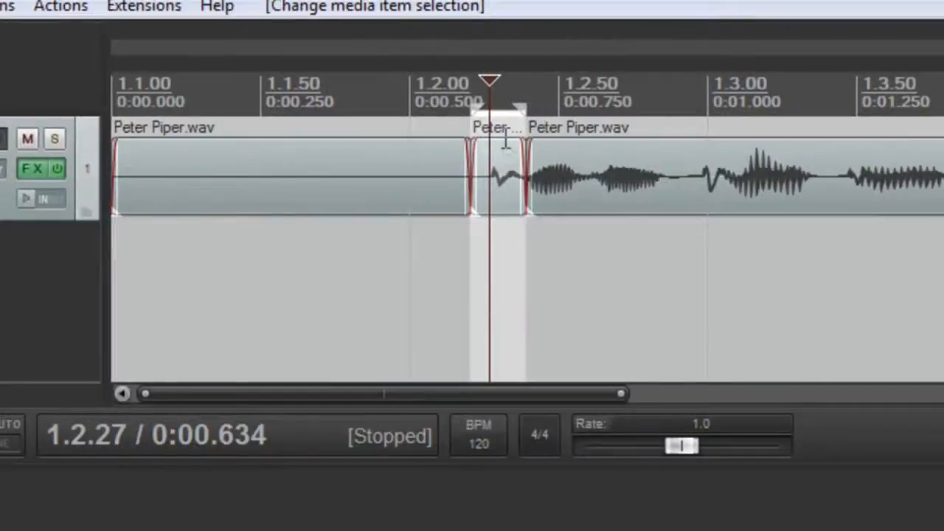
click(410, 288)
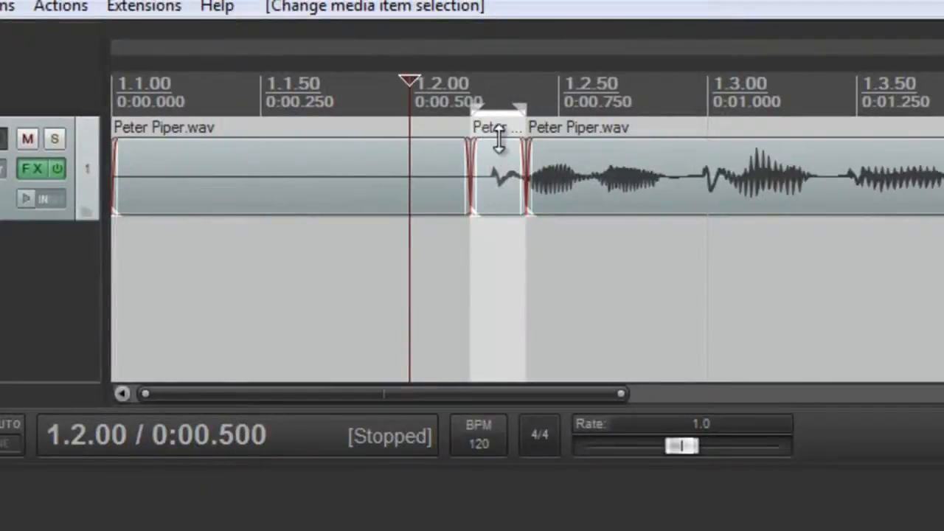
drag(499, 141, 493, 199)
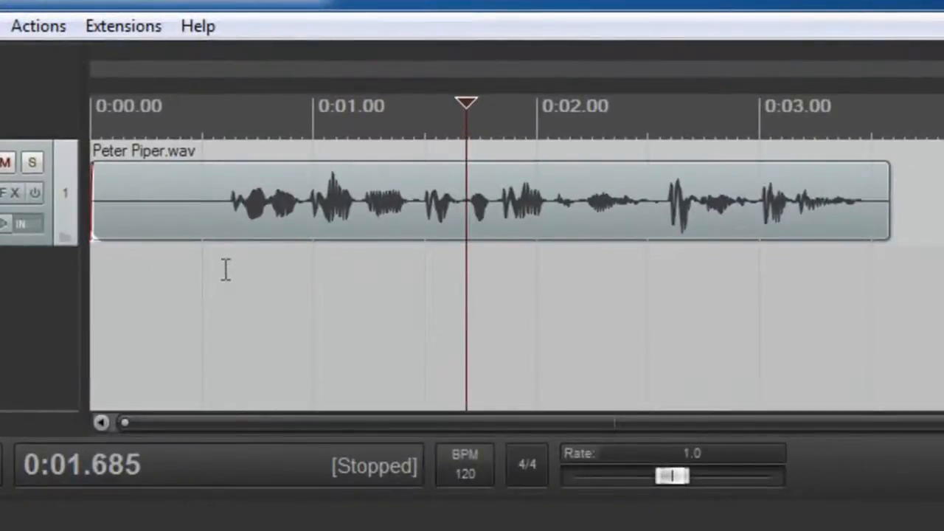
- Make a time selection covering the first P-pop just before the first word
click(223, 269)
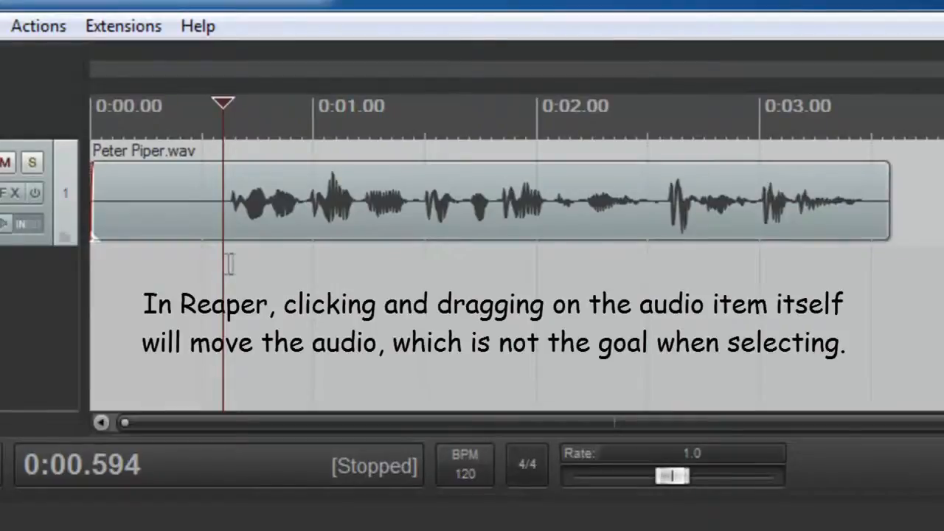
drag(225, 267, 246, 270)
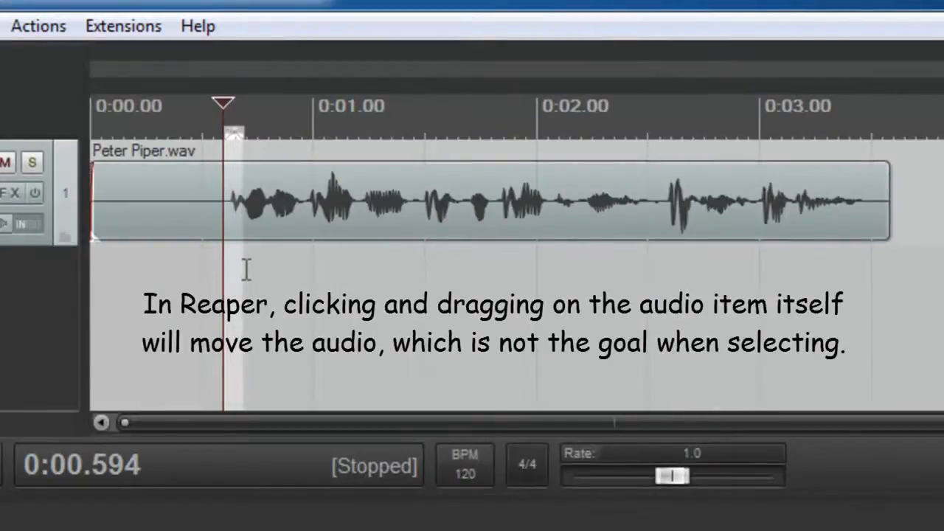
drag(247, 270, 243, 268)
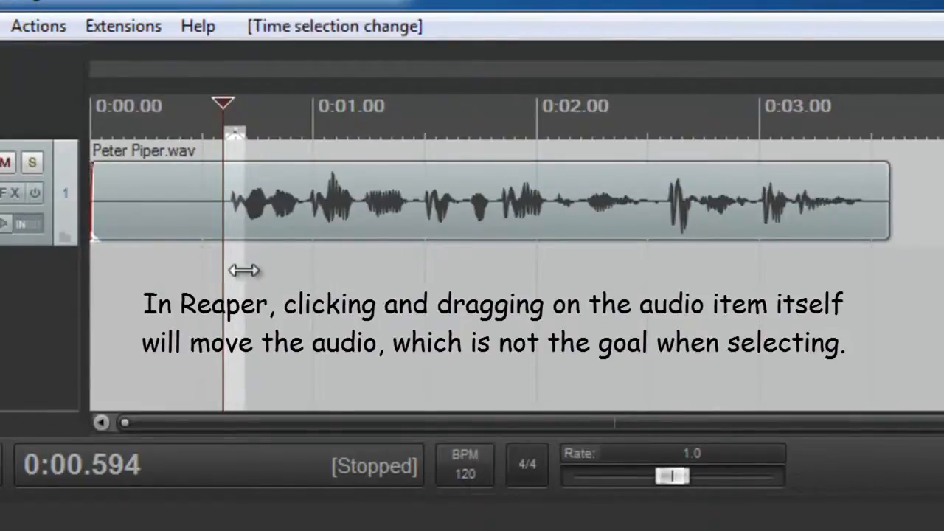
scroll(243, 267, up, 2)
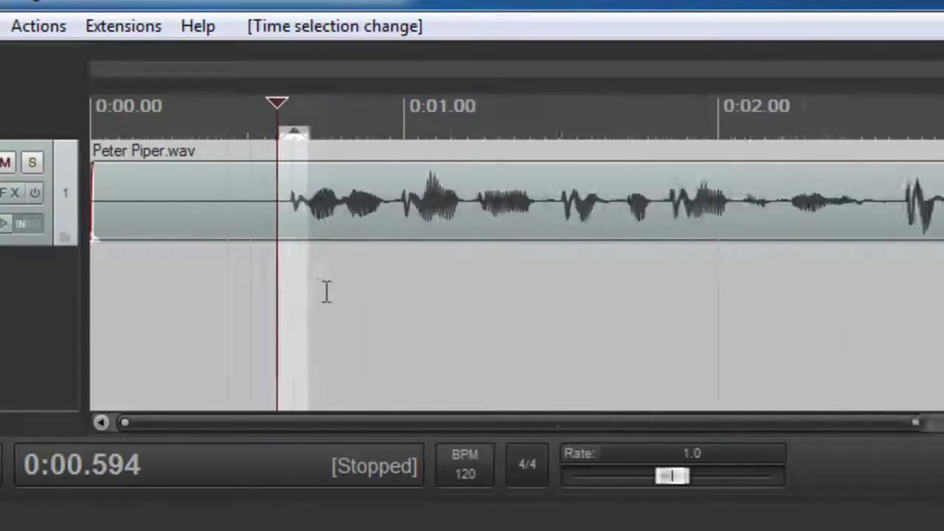
scroll(326, 292, up, 2)
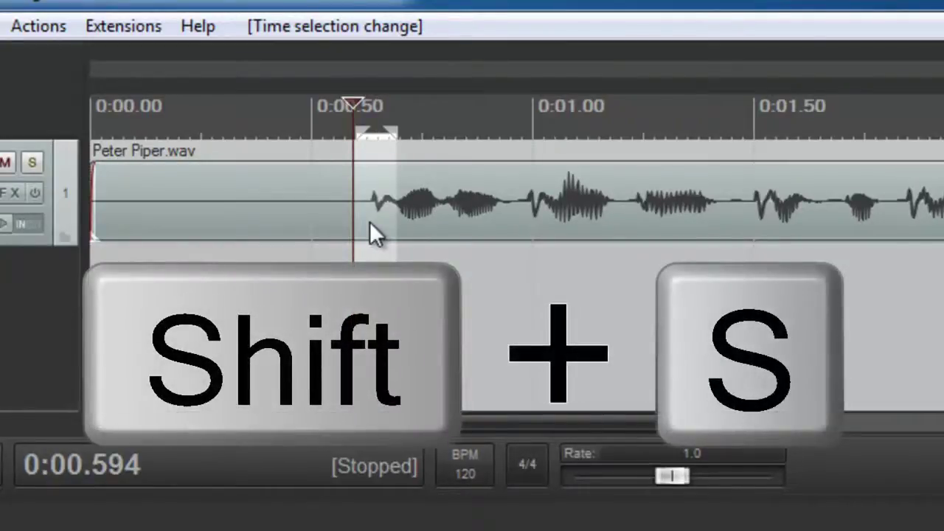
- Split the first P-pop into its own item with Shift+S and bring up its Item Properties
key(shift+s)
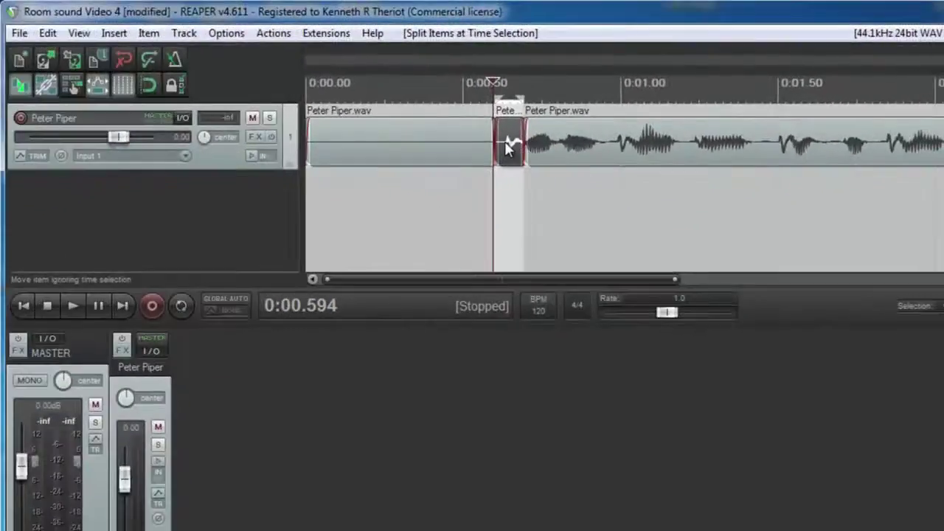
right_click(504, 141)
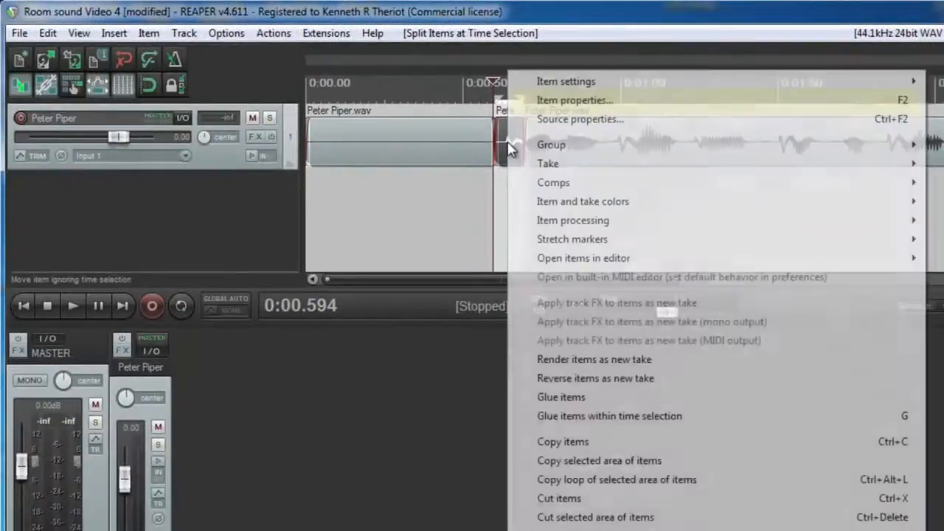
click(568, 95)
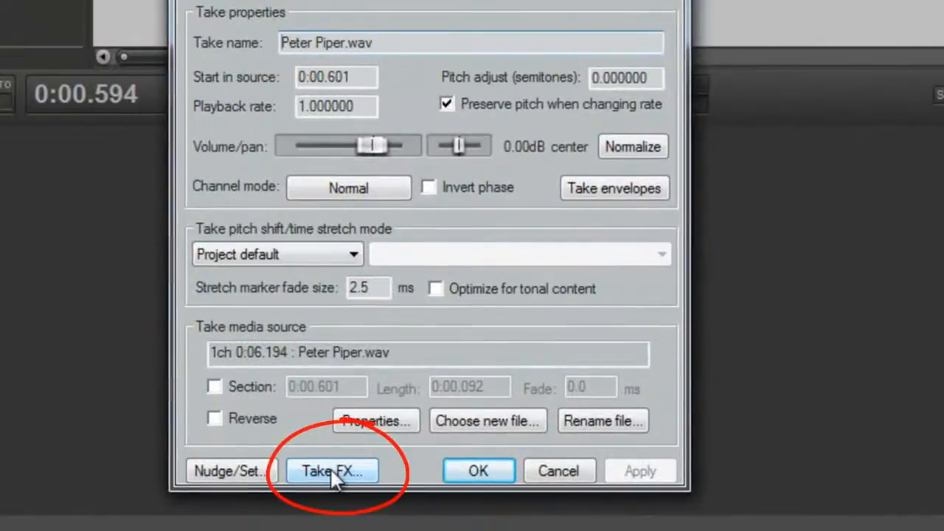
- Add a Cockos ReaEQ effect to the pop item as Take FX
click(332, 471)
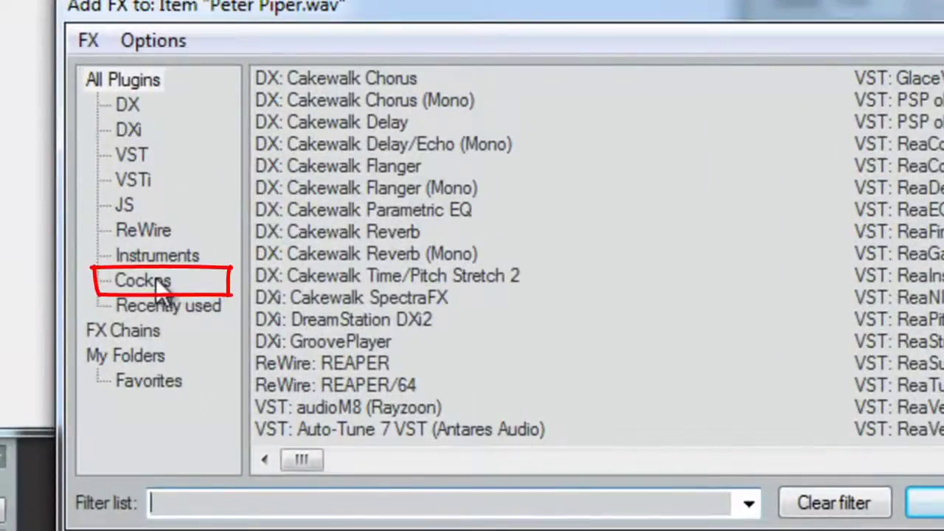
click(164, 288)
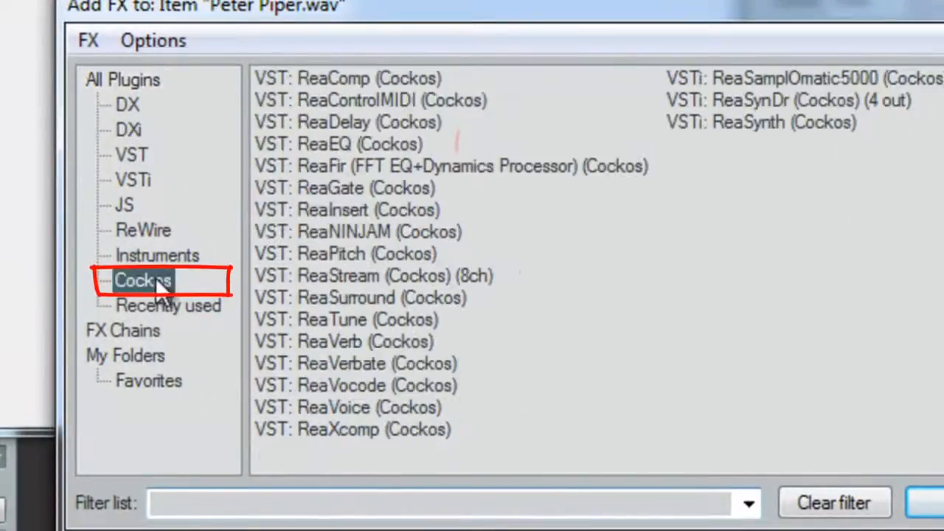
click(350, 143)
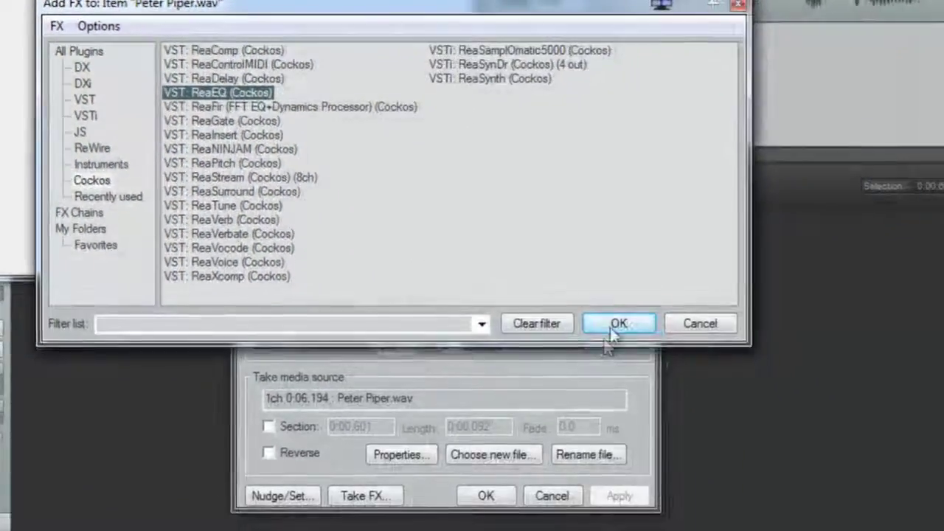
click(619, 321)
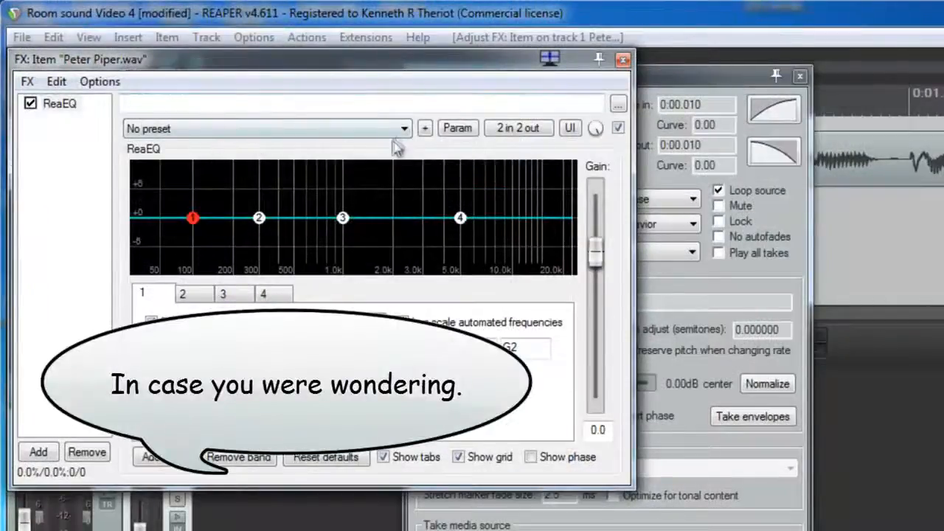
- Apply the stock Basic 150 HPF preset in ReaEQ and raise the high-pass frequency to about 233 Hz
click(404, 129)
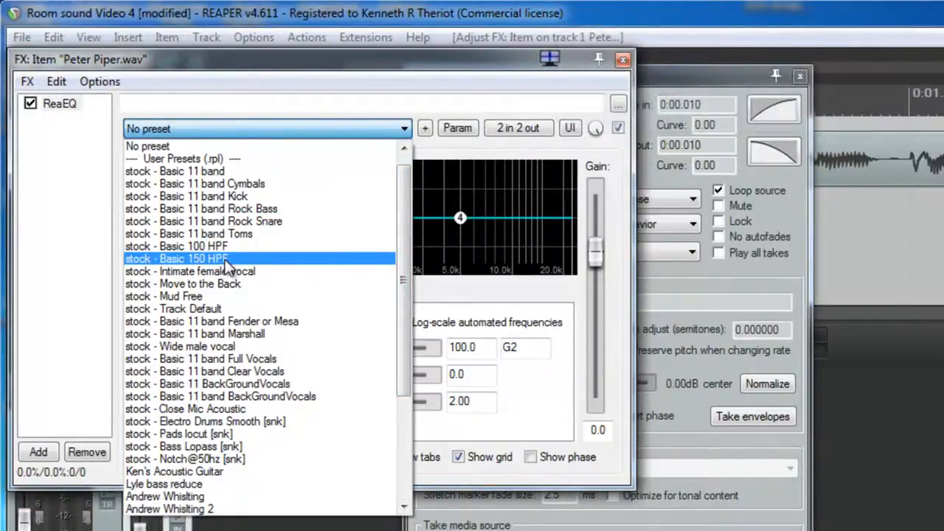
click(224, 259)
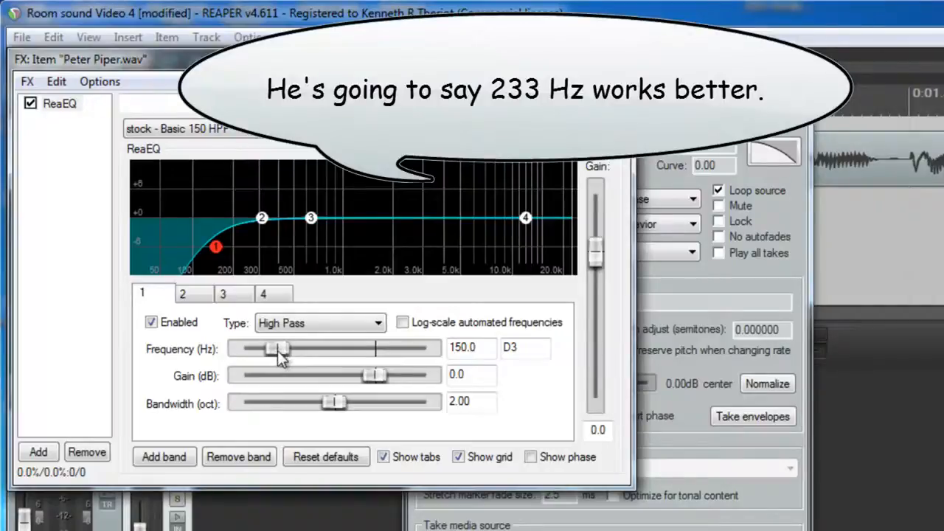
drag(278, 350, 289, 350)
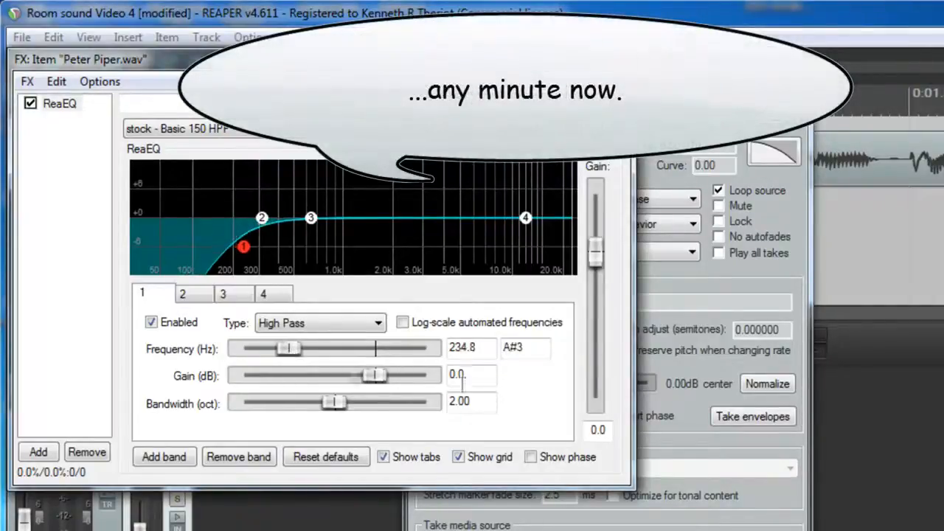
double_click(472, 348)
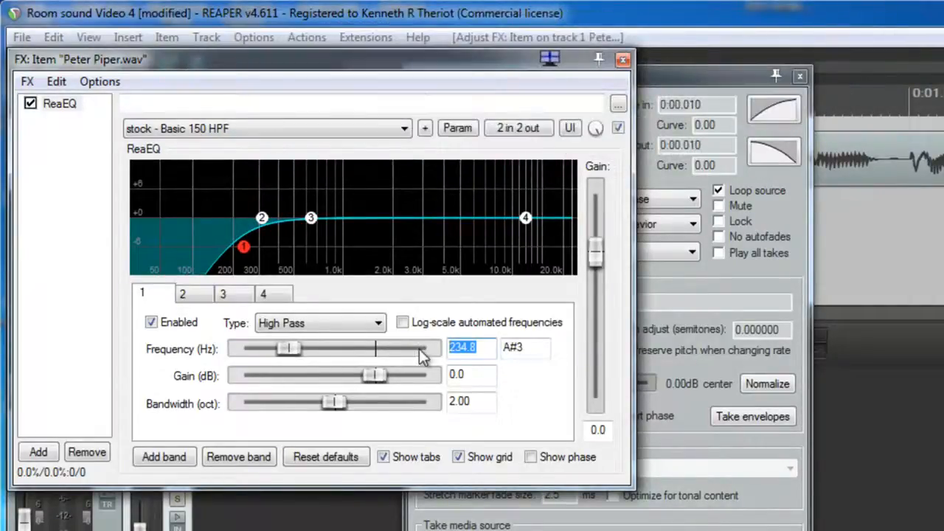
text(233)
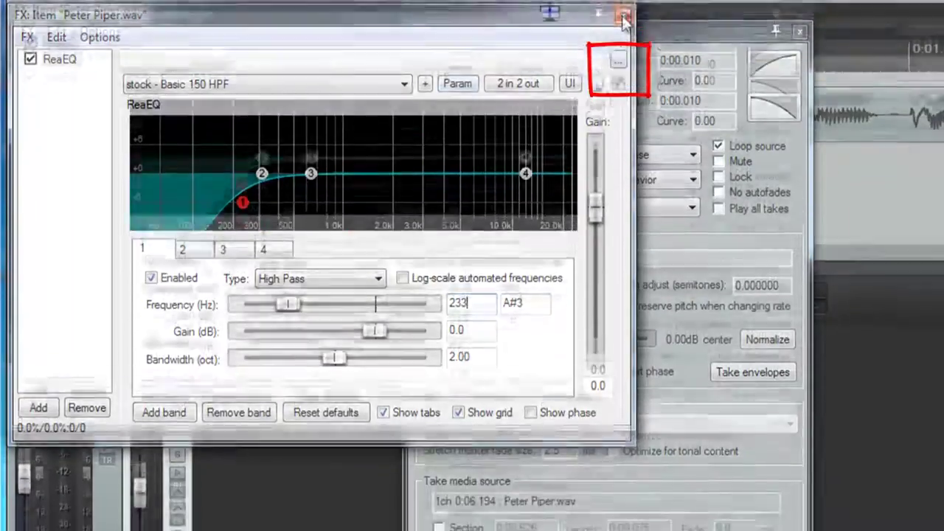
- Close the ReaEQ window and confirm the Item Properties
click(623, 59)
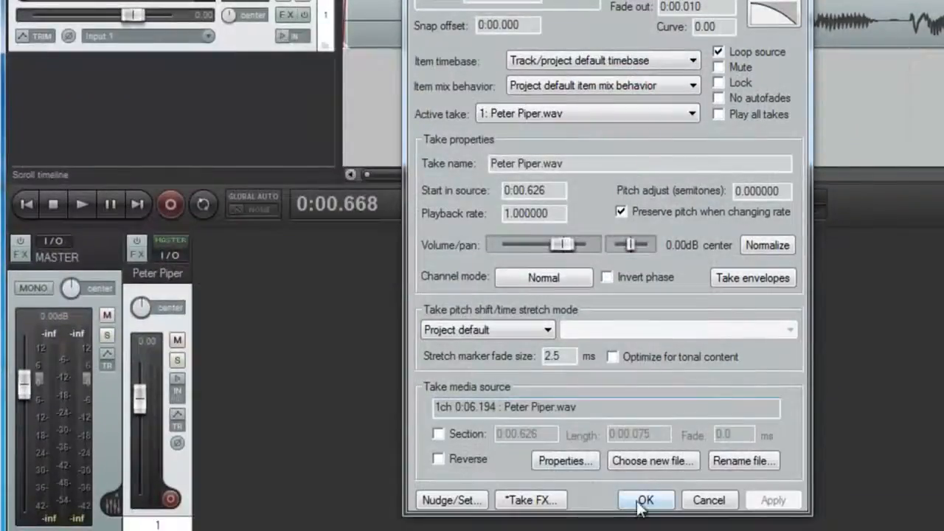
click(646, 500)
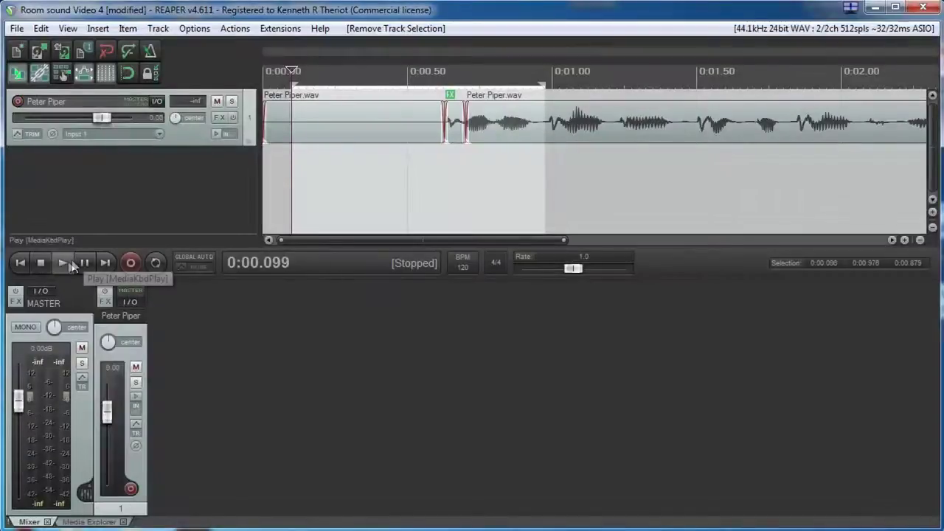
- Play back the edited vocal briefly to hear the high-passed pop
key(space)
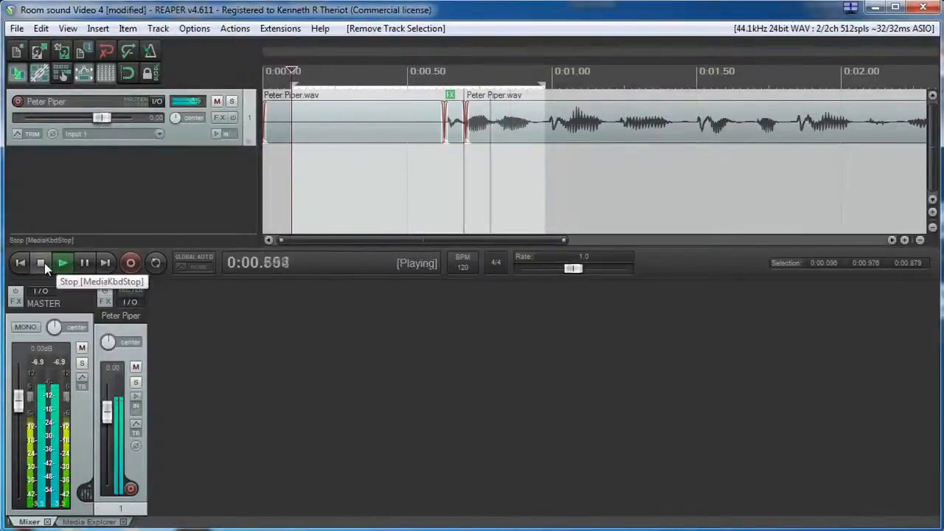
click(45, 264)
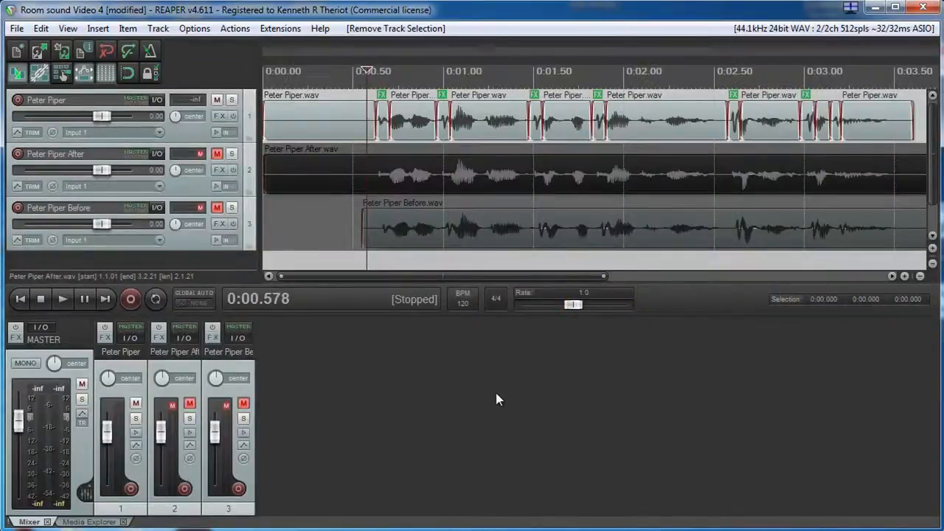
- Mute the original Peter Piper track and set up the Before take for playback
click(64, 298)
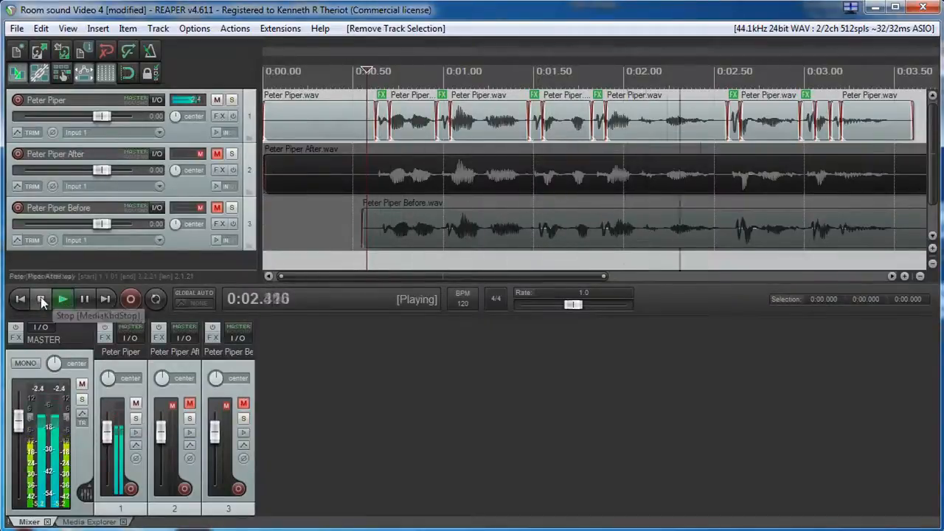
click(41, 297)
drag(581, 278, 304, 278)
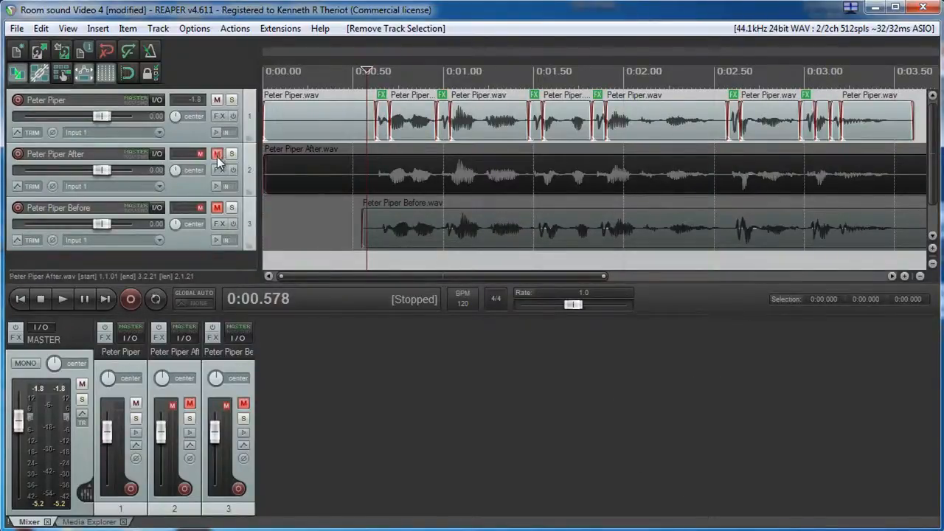
click(217, 154)
click(416, 170)
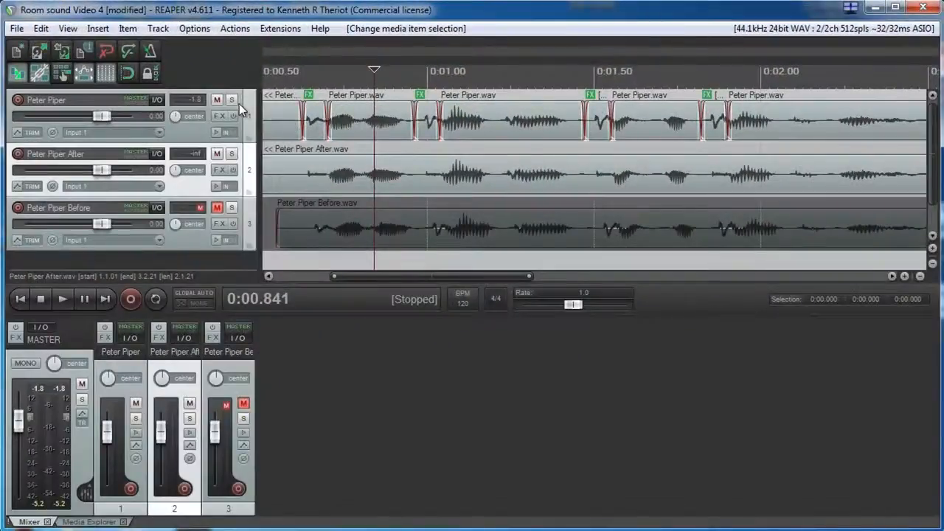
click(217, 100)
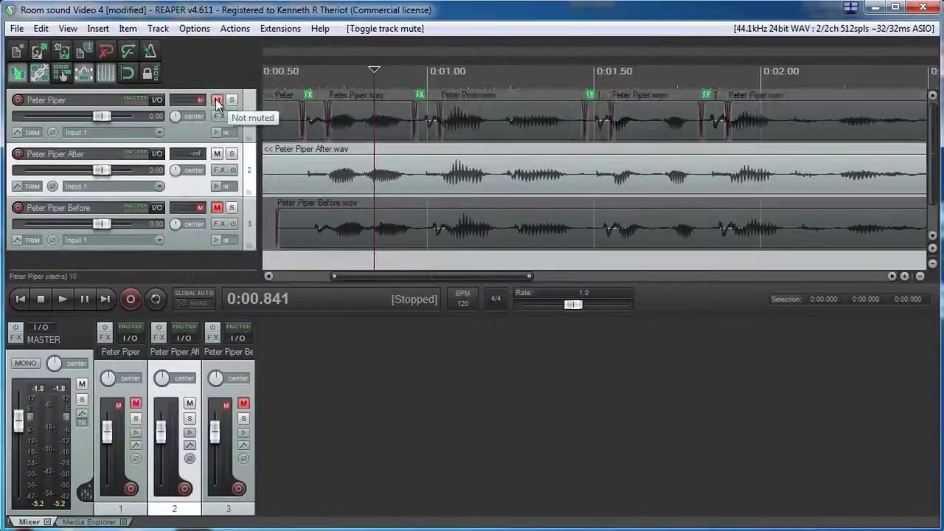
click(217, 153)
click(317, 221)
scroll(317, 221, down, 3)
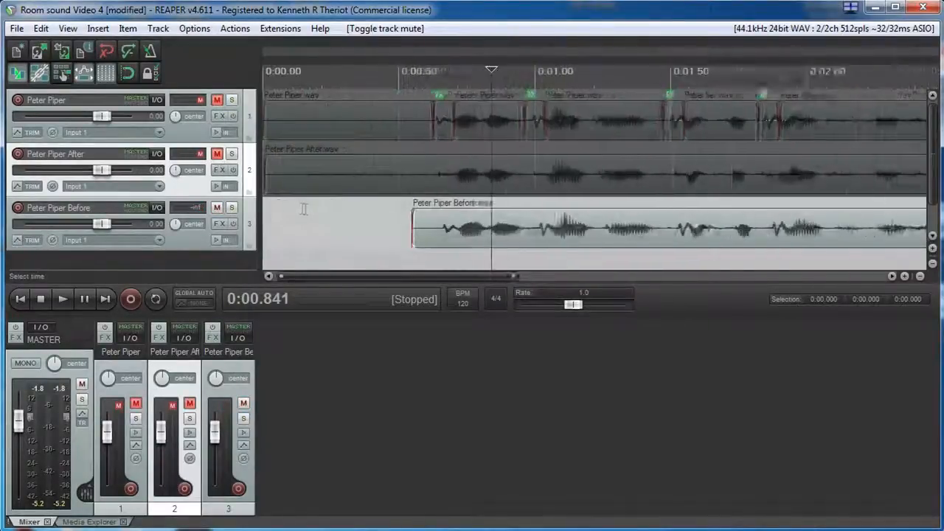
scroll(307, 210, down, 2)
scroll(307, 210, down, 1)
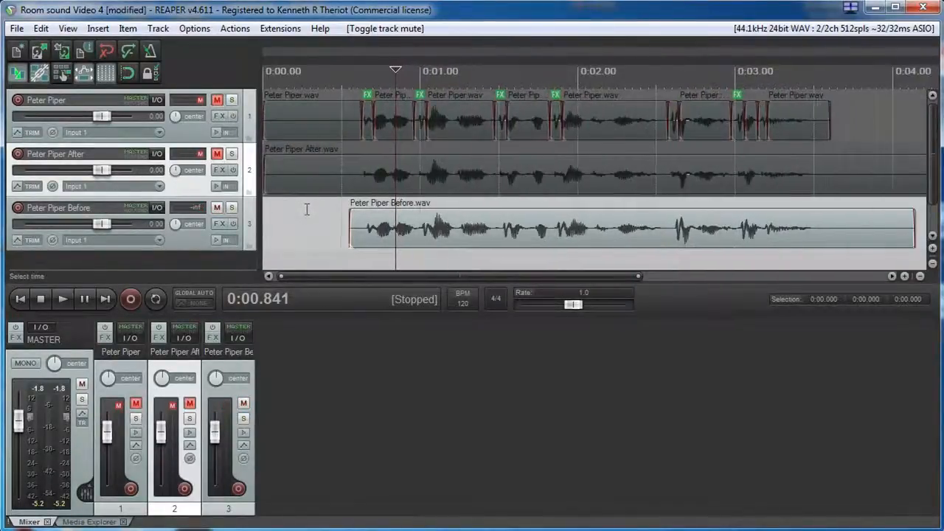
- Play the Peter Piper Before take from near its start
click(362, 254)
key(space)
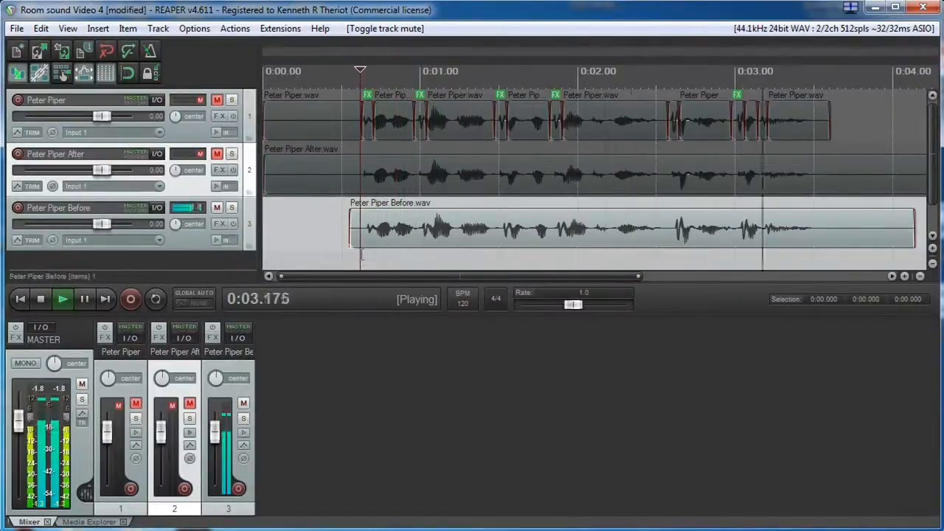
key(space)
- Unmute the After track, mute the Before track, and play the After take to hear the fix
click(217, 153)
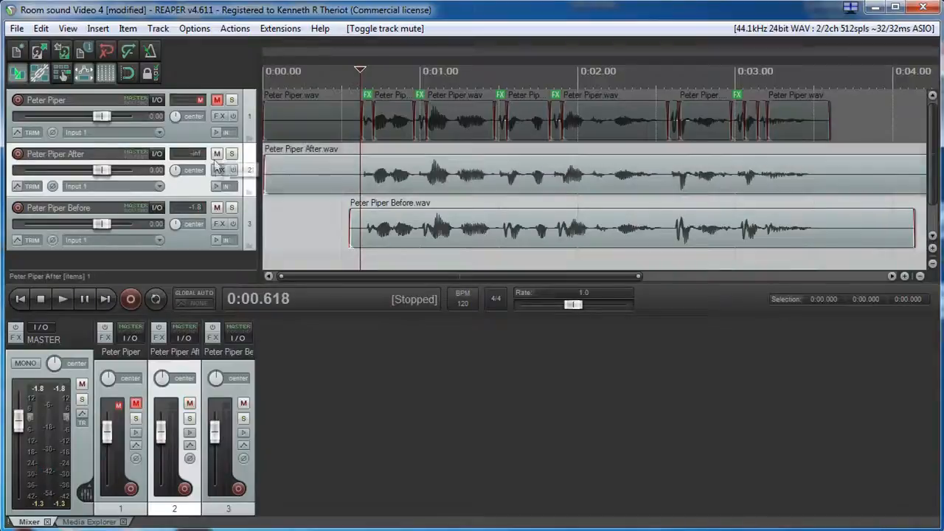
click(217, 207)
key(space)
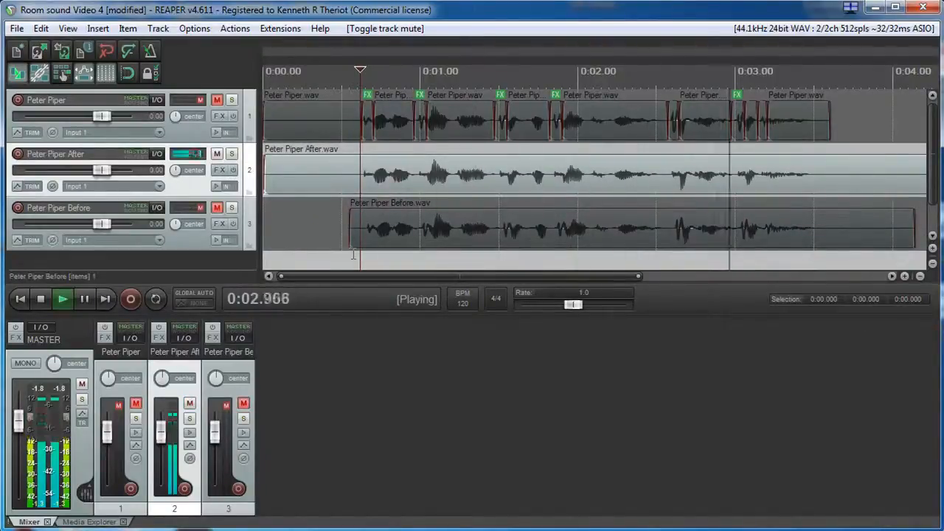
key(space)
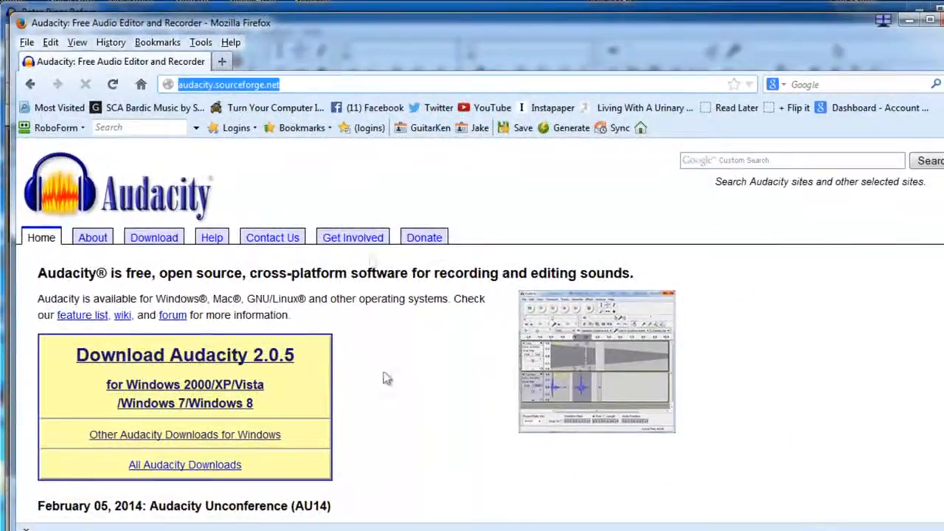
- Minimize Firefox so the Audacity window with Peter Piper Before shows
click(909, 20)
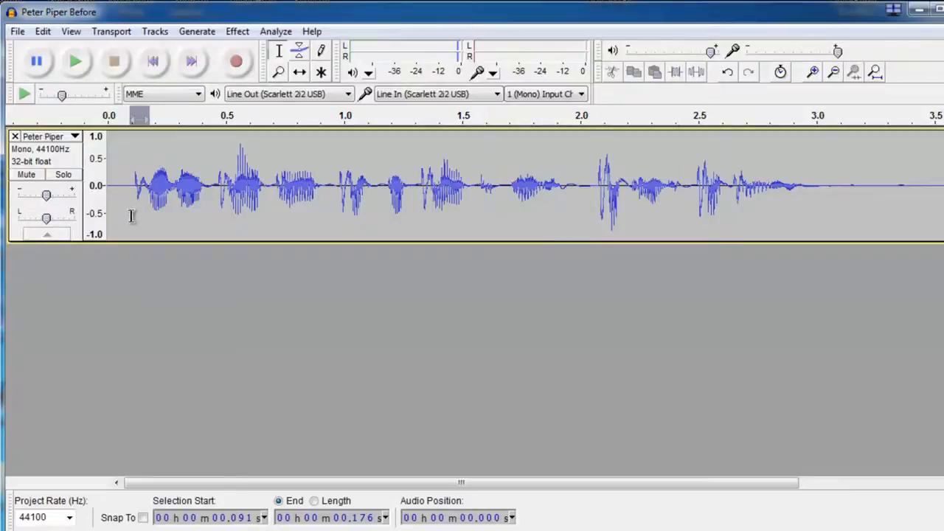
- Select the first P-pop around 0.1 seconds and bring up the Equalization effect
drag(131, 216, 147, 218)
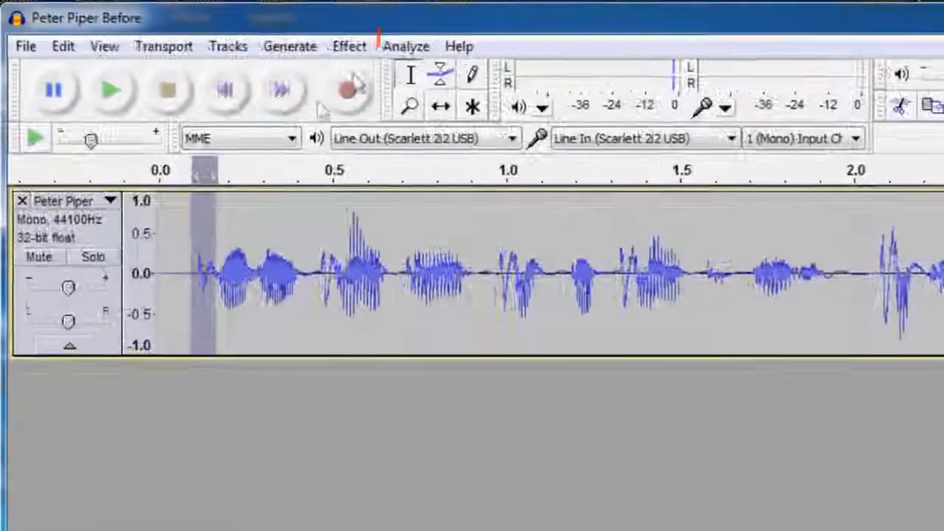
click(353, 50)
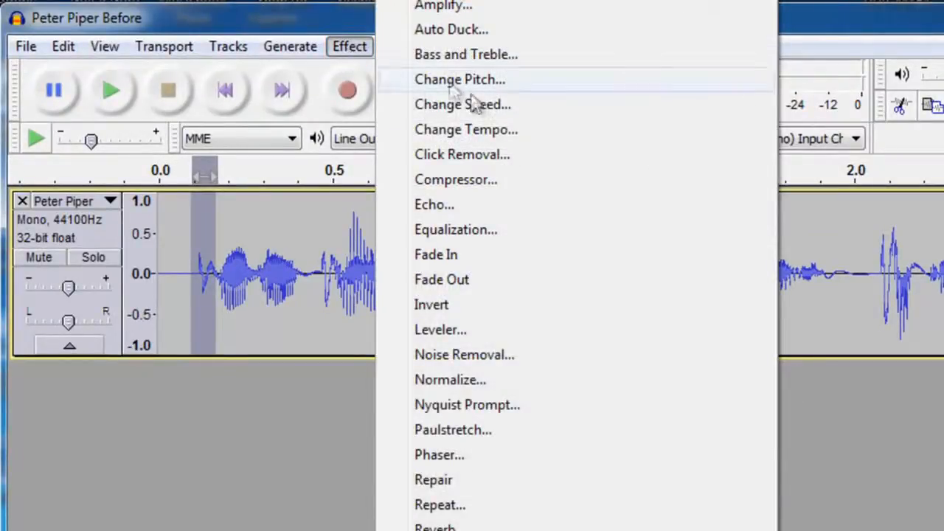
click(472, 230)
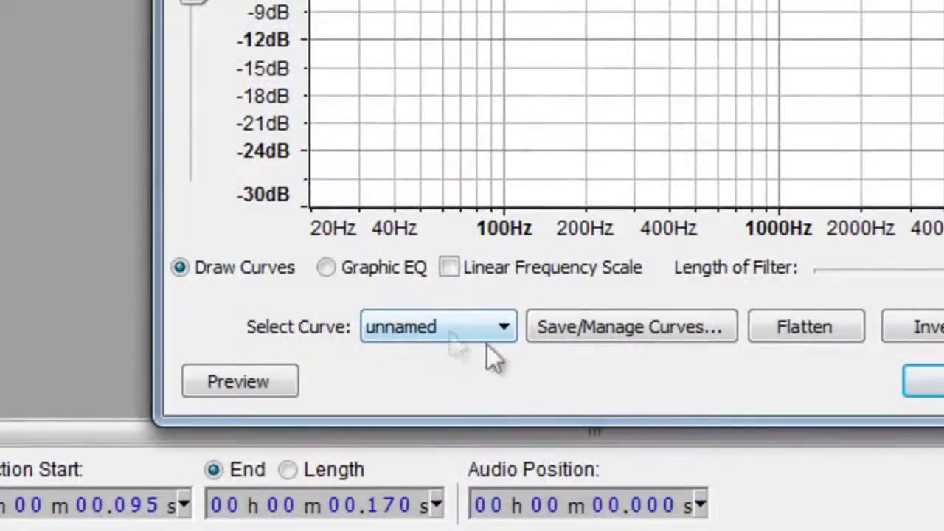
- Apply the Bass Cut curve to the selected pop
click(505, 329)
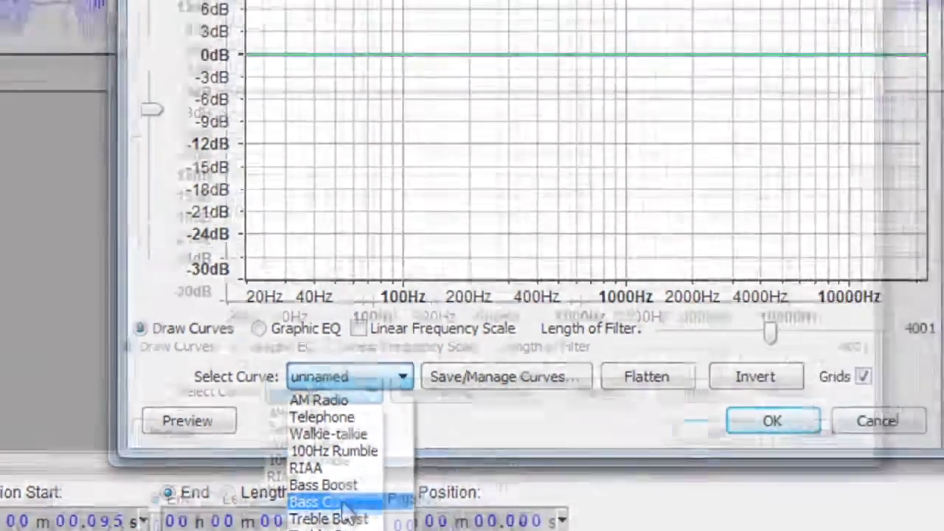
click(429, 480)
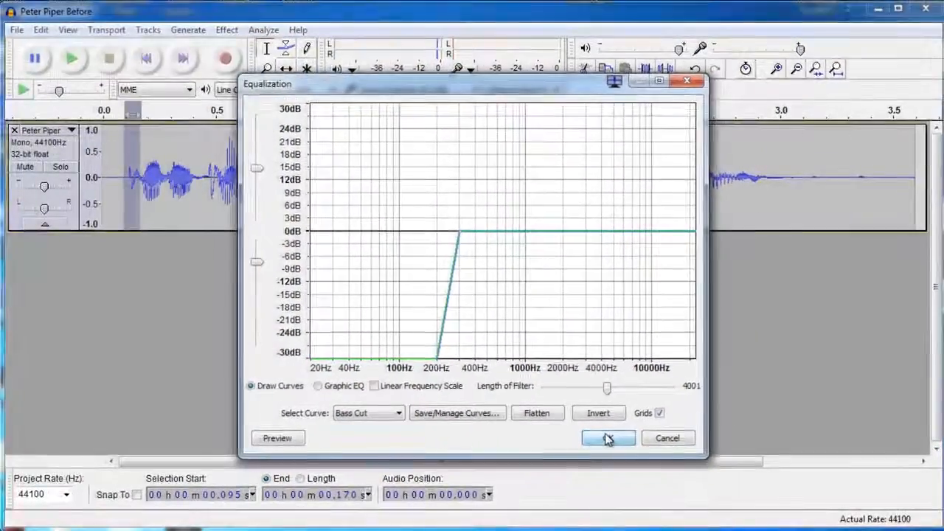
click(582, 450)
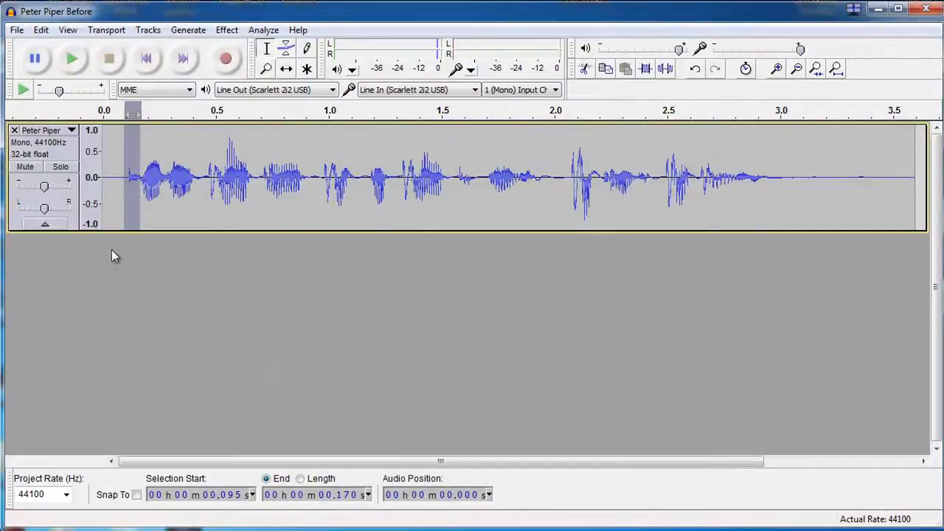
- Check the result by ear, then repeat the bass cut (Ctrl+R) on the pop around 0.45 seconds
click(73, 59)
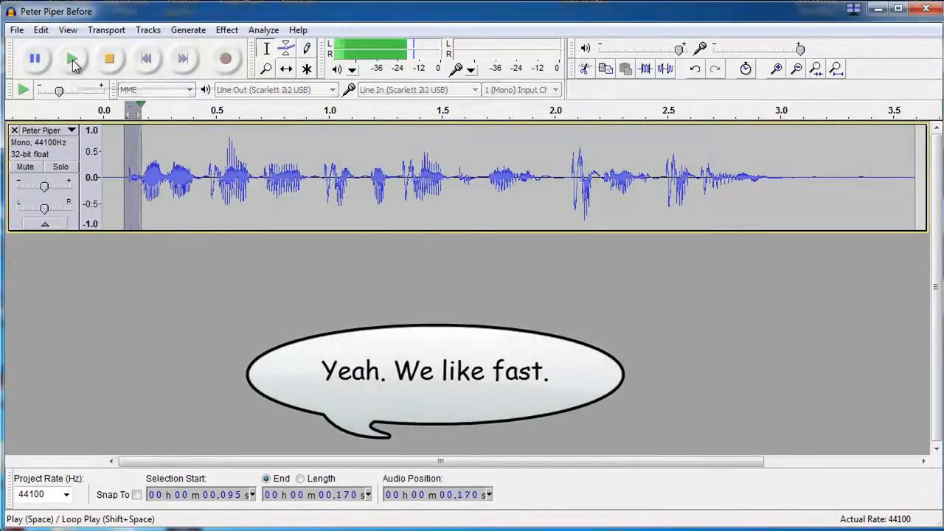
click(203, 206)
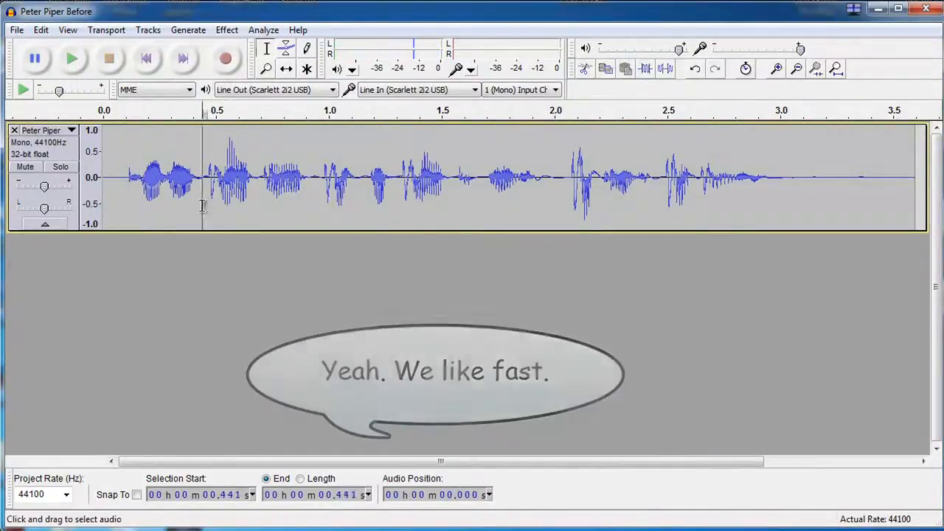
drag(203, 206, 219, 177)
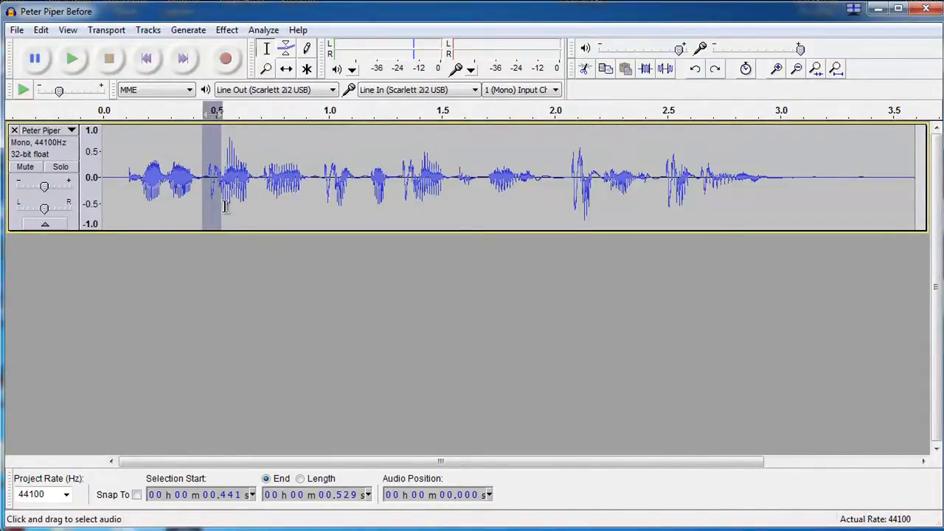
key(ctrl+r)
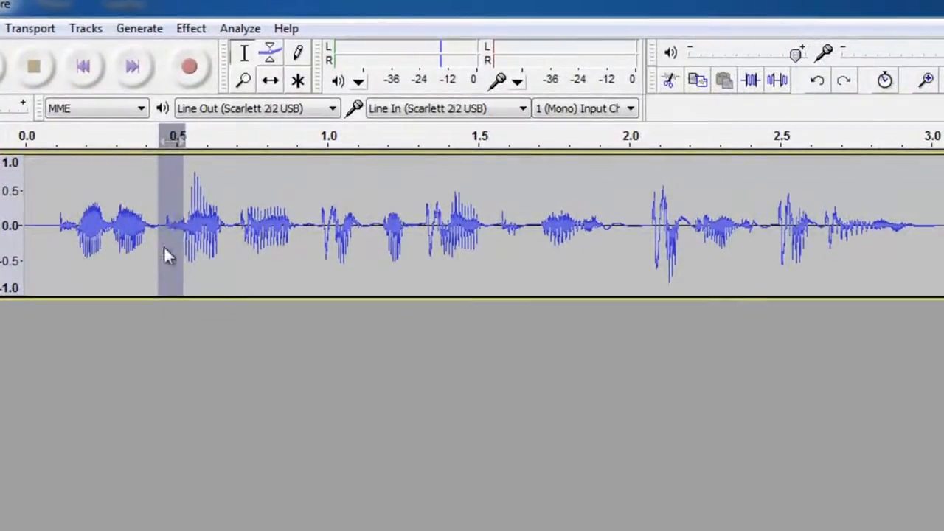
- Select pops near 0.7, 1.0, 1.35 and 2.1 seconds, repeating the bass cut on the 2.1-second pop
drag(232, 266, 251, 267)
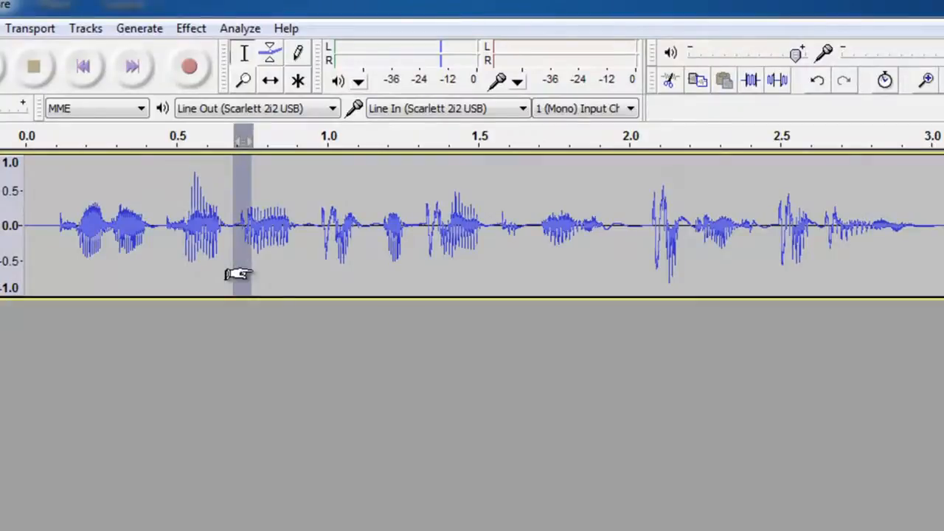
drag(316, 269, 340, 273)
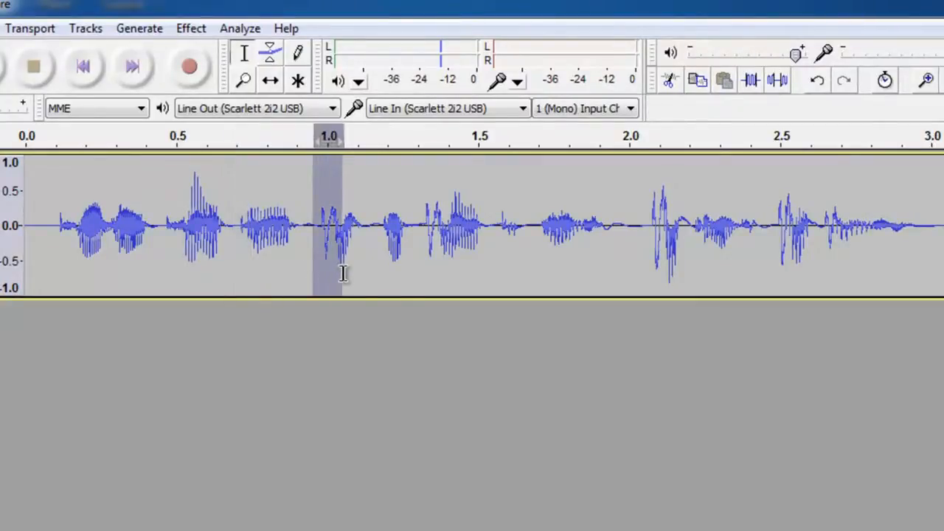
click(420, 265)
drag(421, 266, 446, 277)
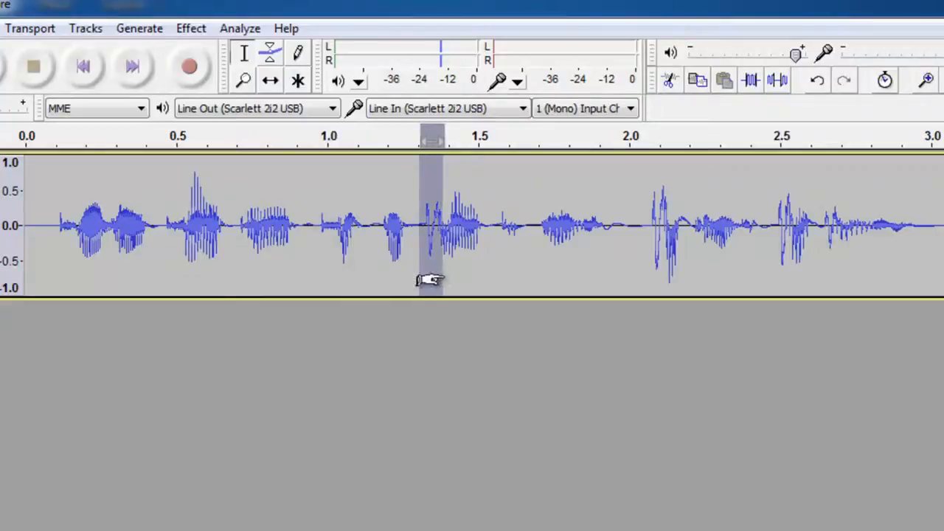
click(650, 269)
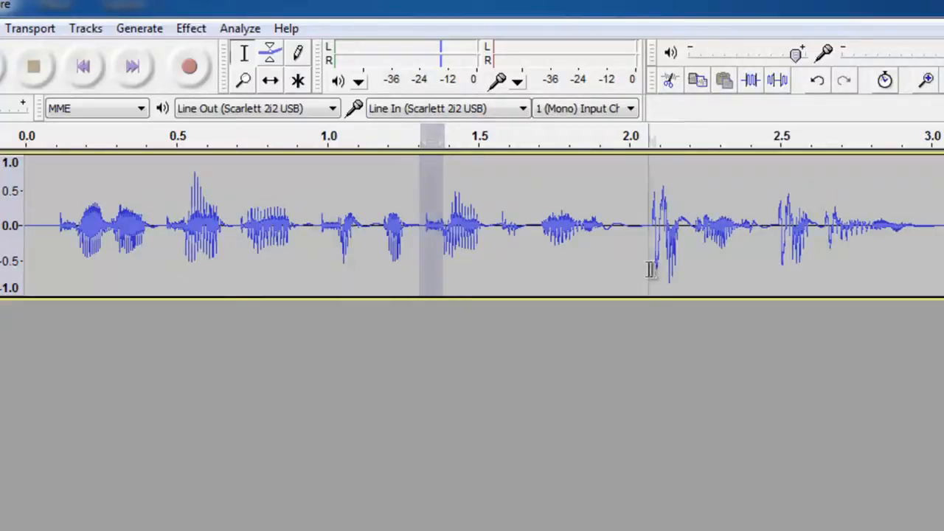
drag(651, 269, 668, 273)
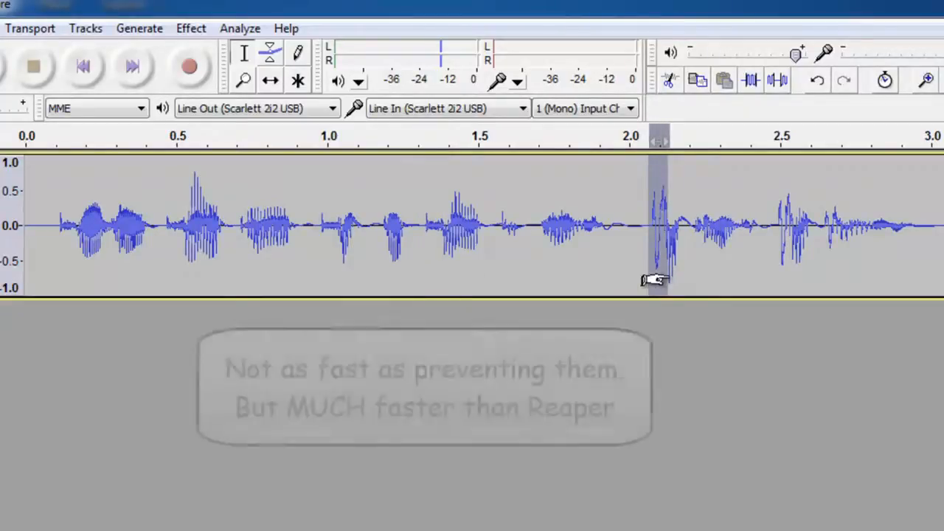
key(ctrl+r)
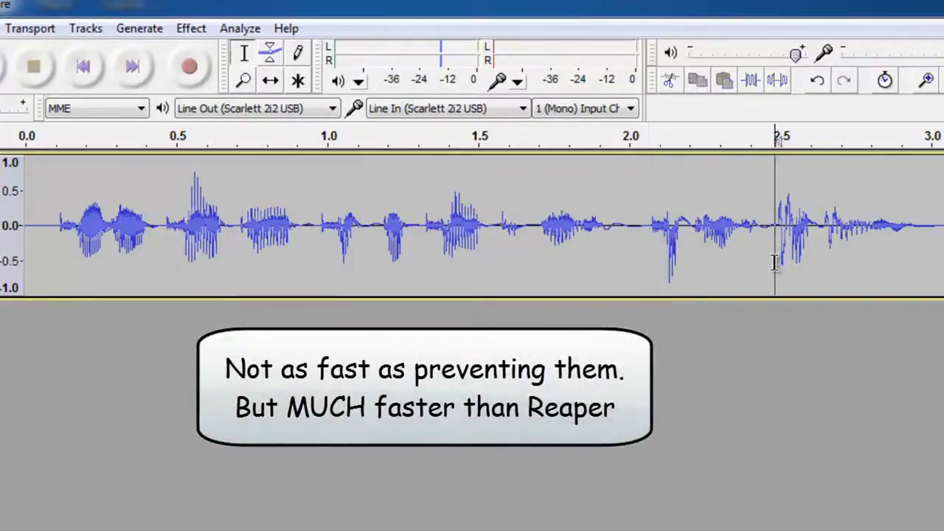
- Repeat the bass cut on the pops near 2.5 and 2.65 seconds
drag(773, 265, 798, 271)
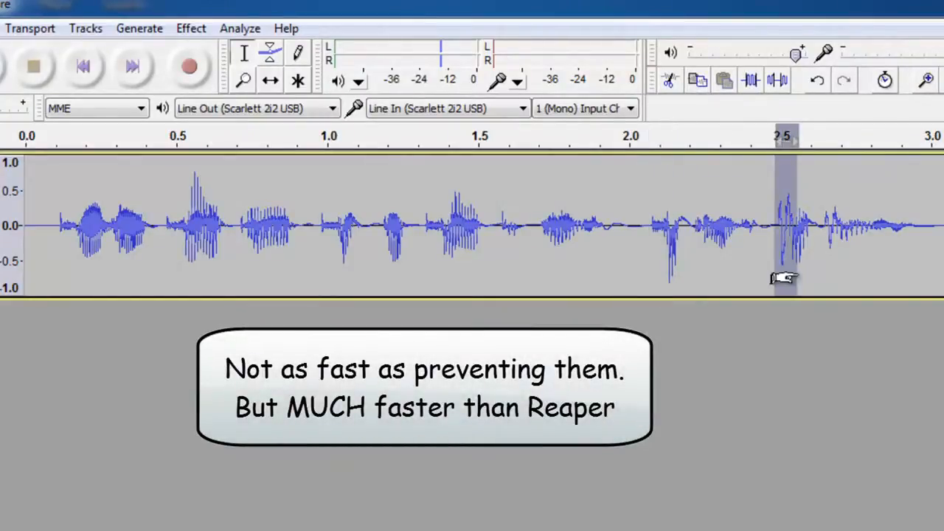
key(ctrl+r)
drag(815, 273, 842, 276)
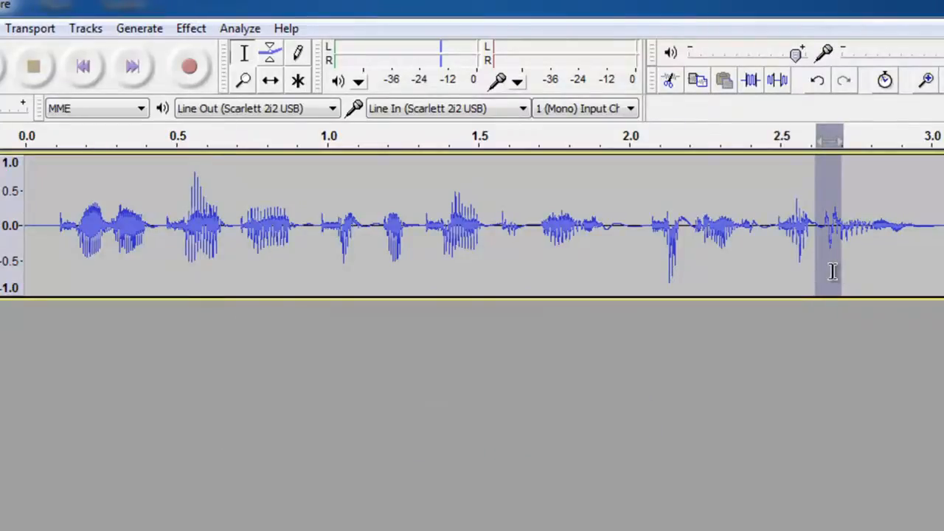
key(ctrl+r)
click(47, 291)
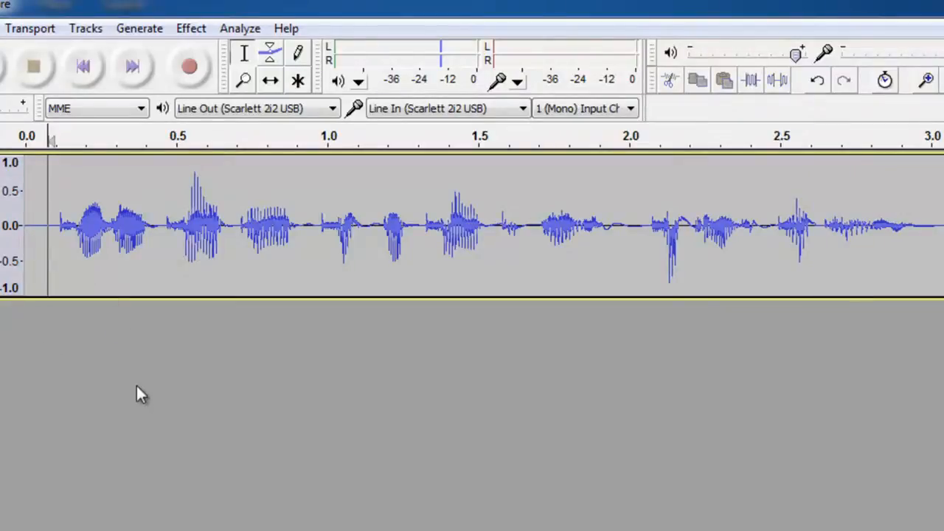
key(space)
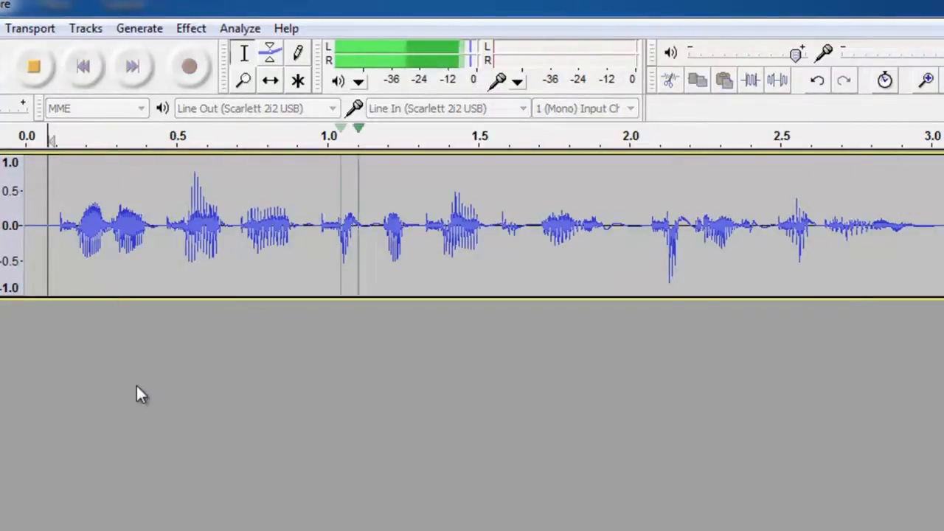